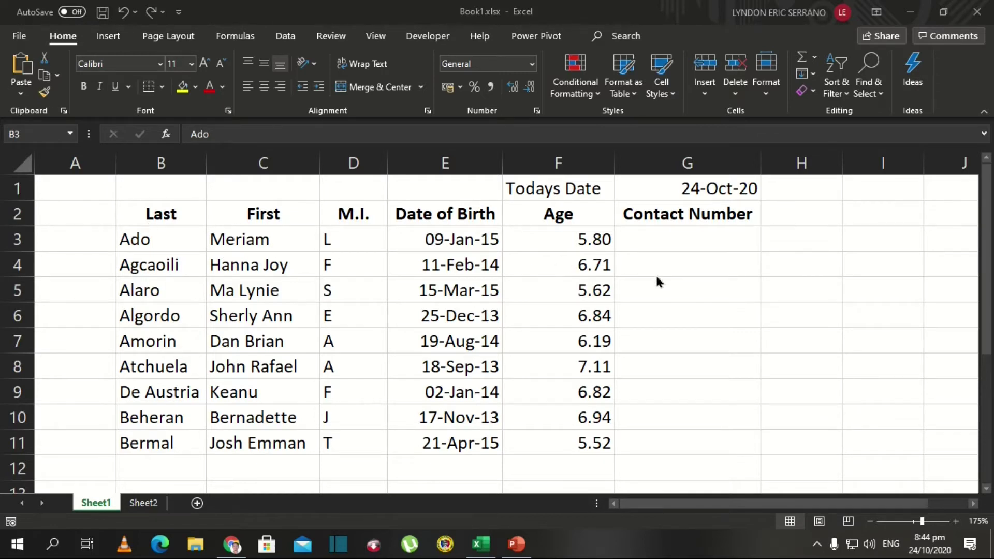
Check today's date formula, leave it unchanged, and move to empty cell A3 beside Ado.
click(703, 199)
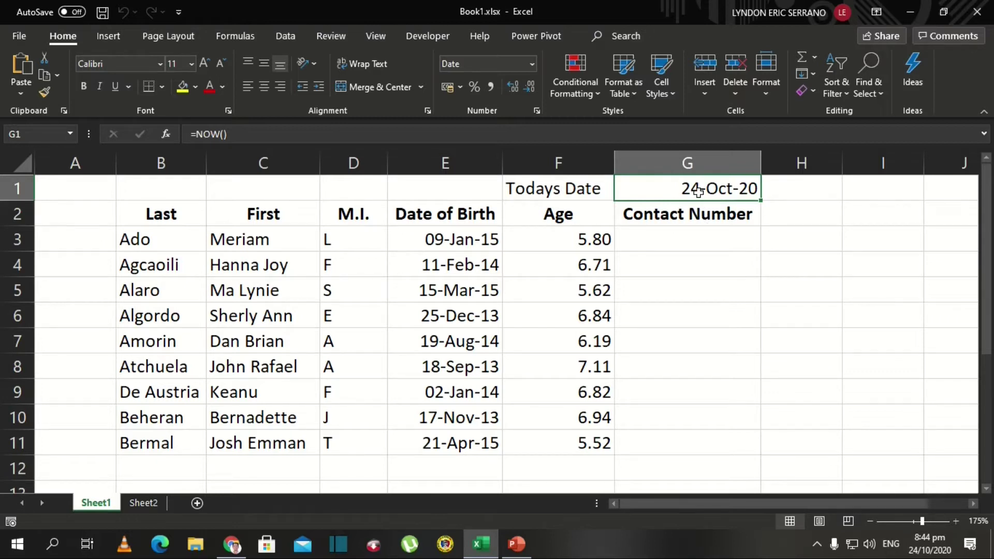
double_click(698, 192)
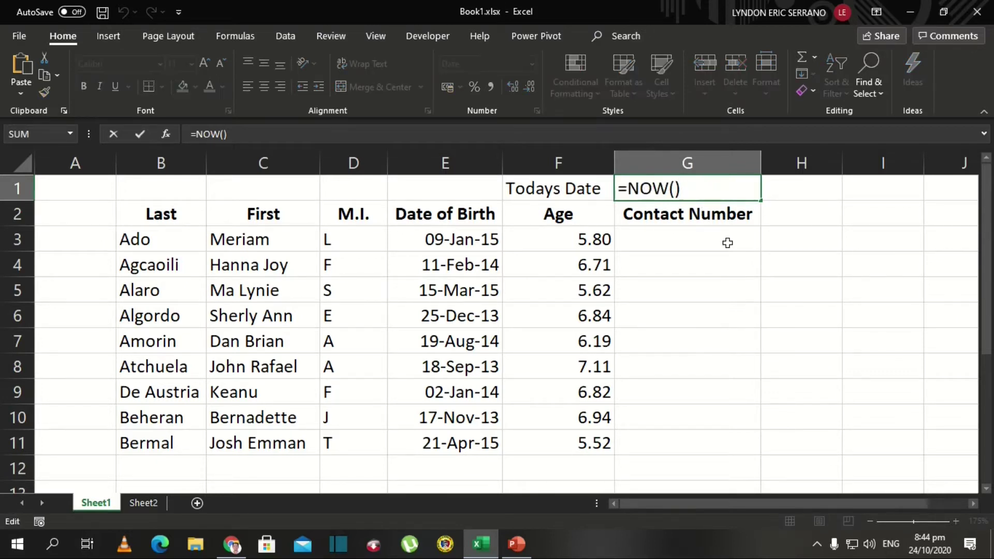
key(Return)
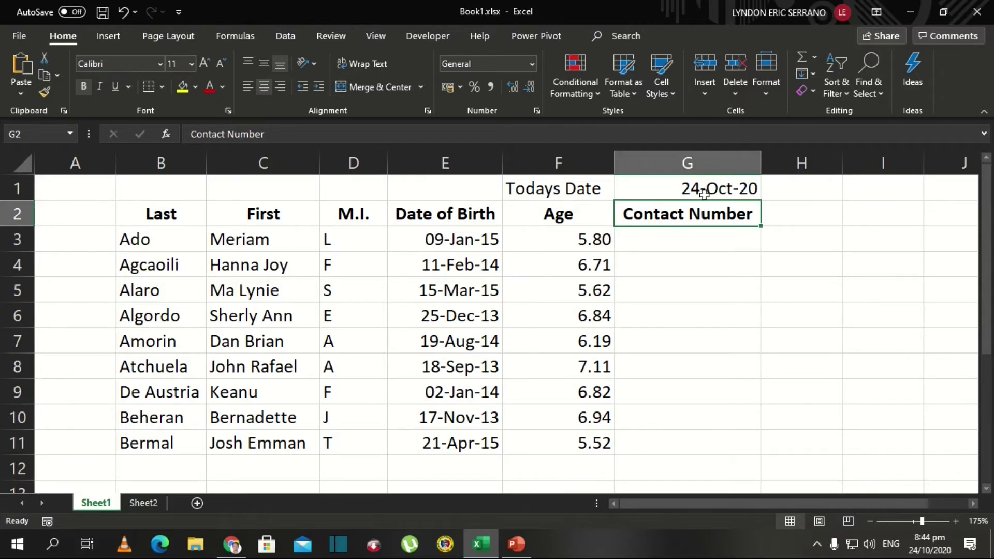
click(661, 245)
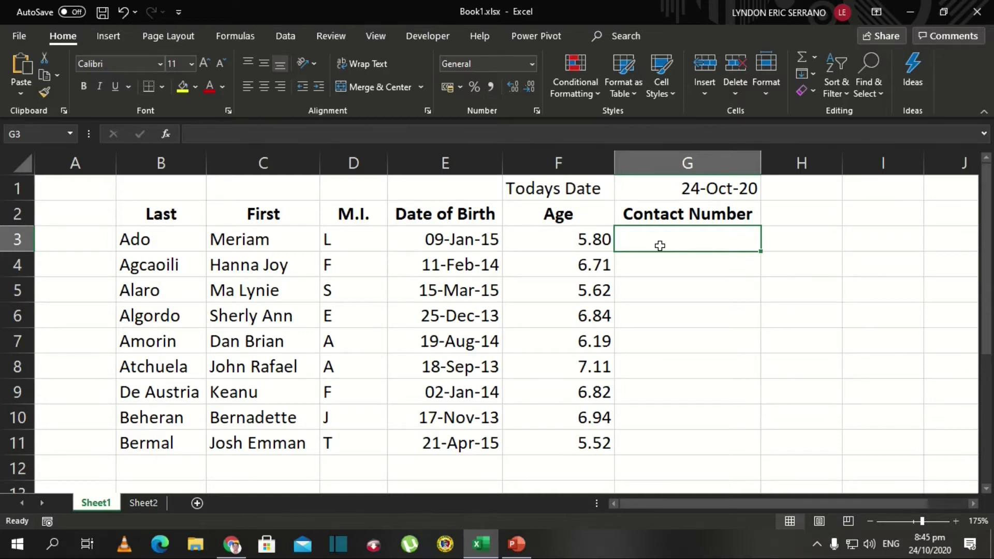
key(ctrl+Left)
key(ctrl+Left)
key(ctrl+Left)
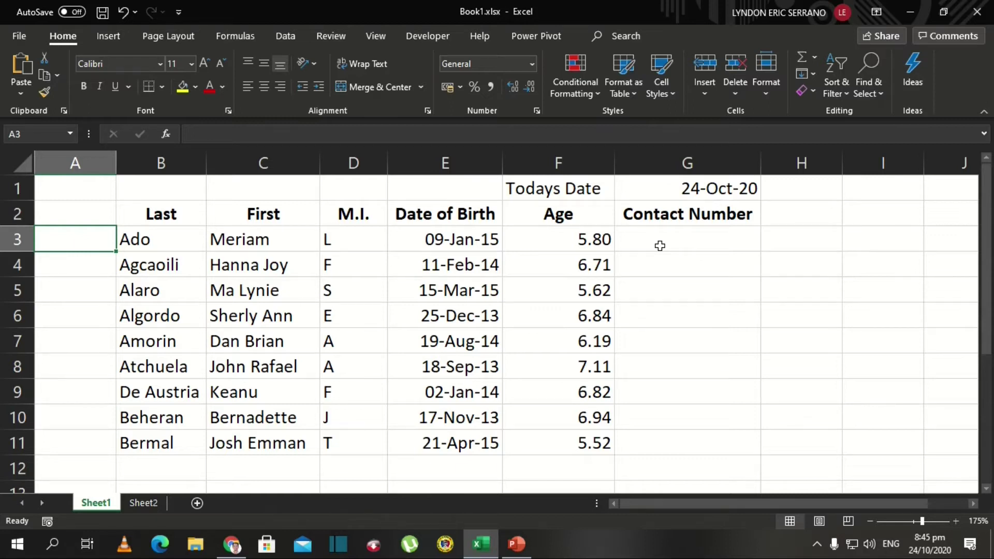
Enter =UPPER(B3) in A3 so the last name shows as ADO.
key(Right)
key(Left)
key(Right)
key(Left)
text(=u)
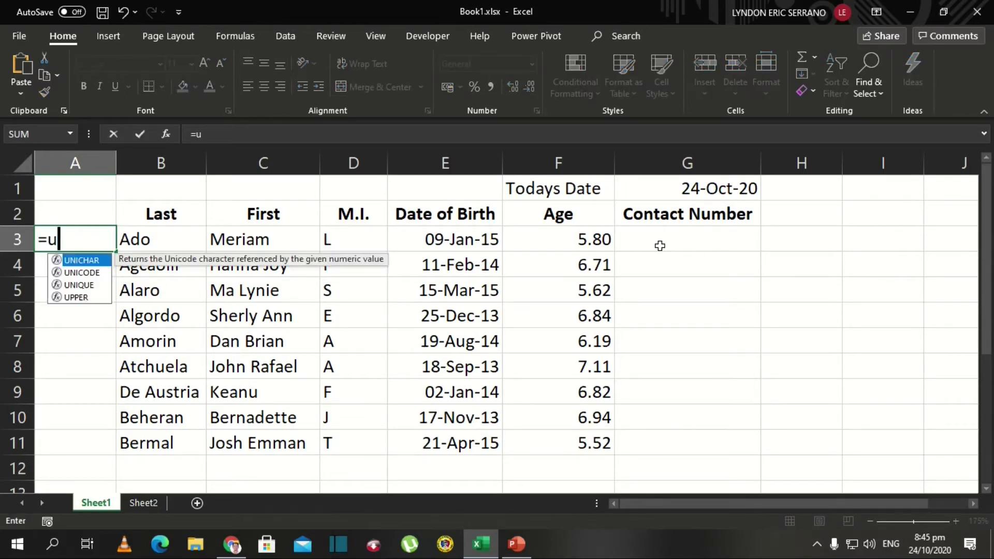
text(pp)
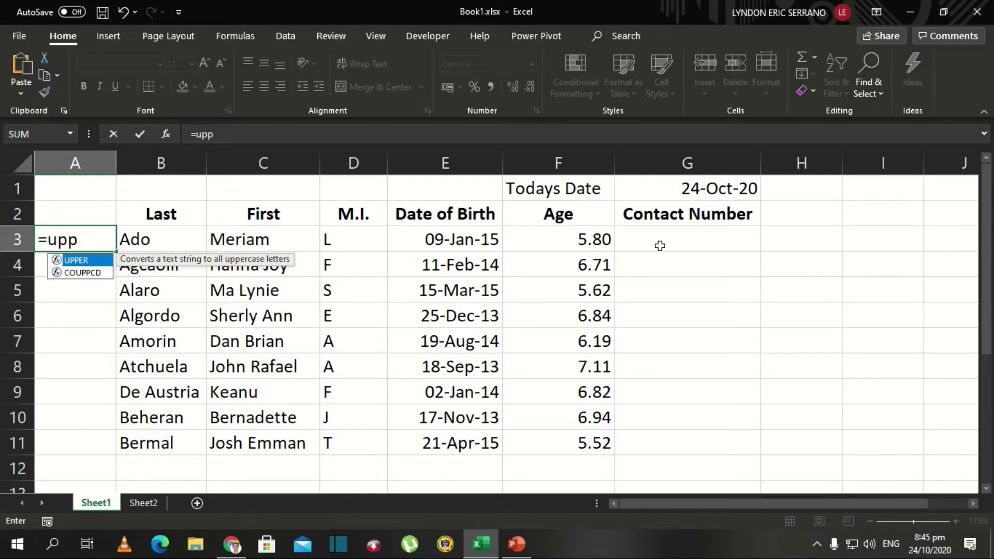
key(Tab)
key(Right)
text())
key(Return)
key(Up)
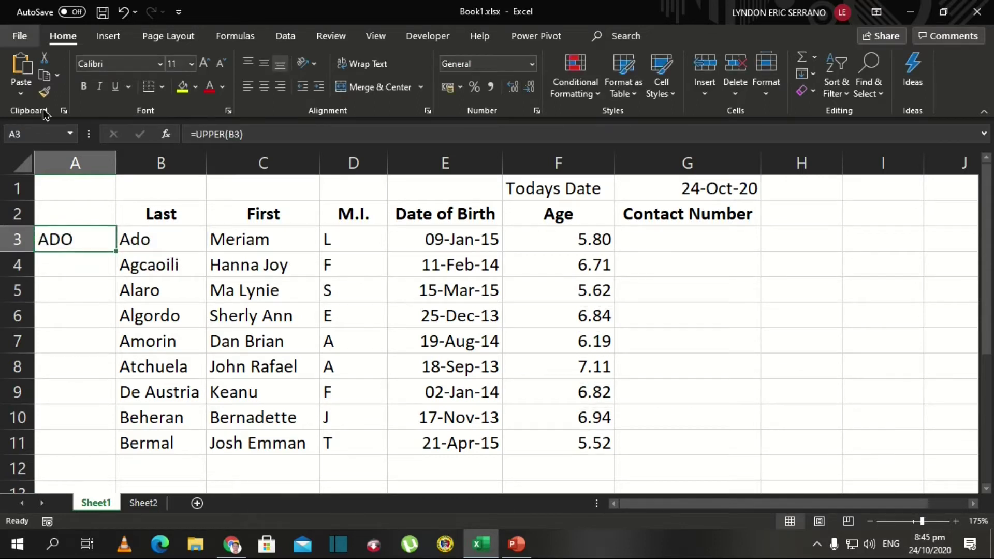
click(80, 163)
Insert a blank column before column A, shifting the roster right.
right_click(81, 164)
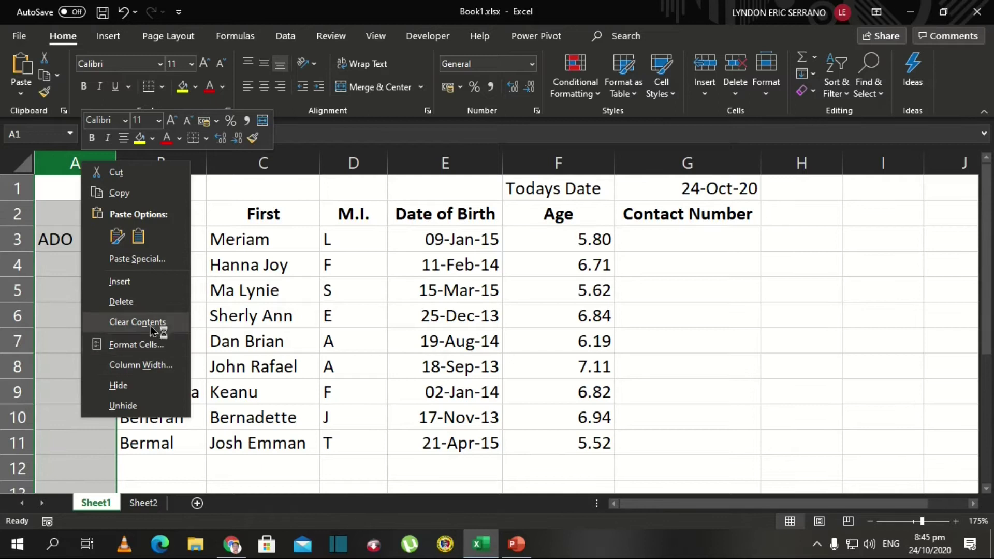
click(140, 281)
click(103, 314)
click(103, 314)
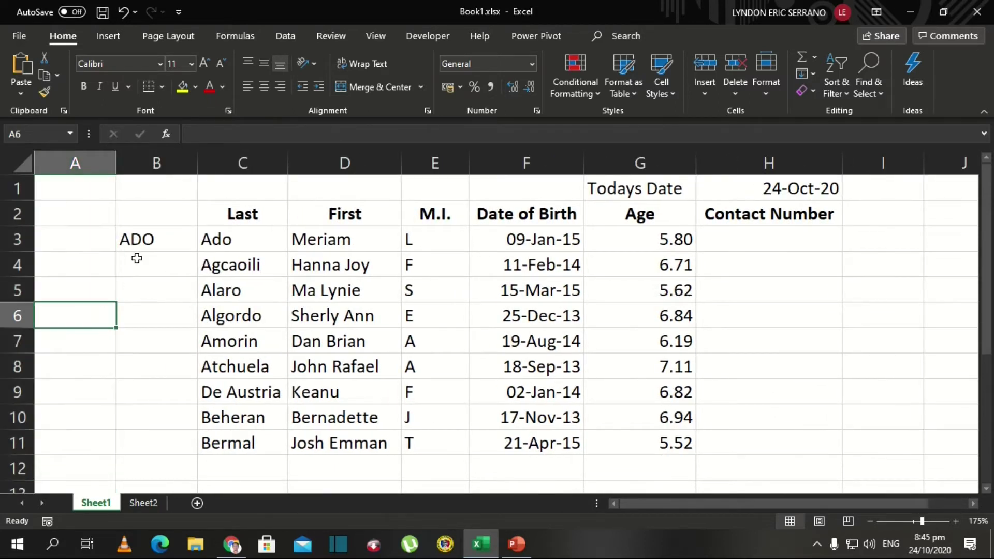
Fill the =UPPER(C3) formula in B3 down to row 11 and compare against the originals.
click(148, 248)
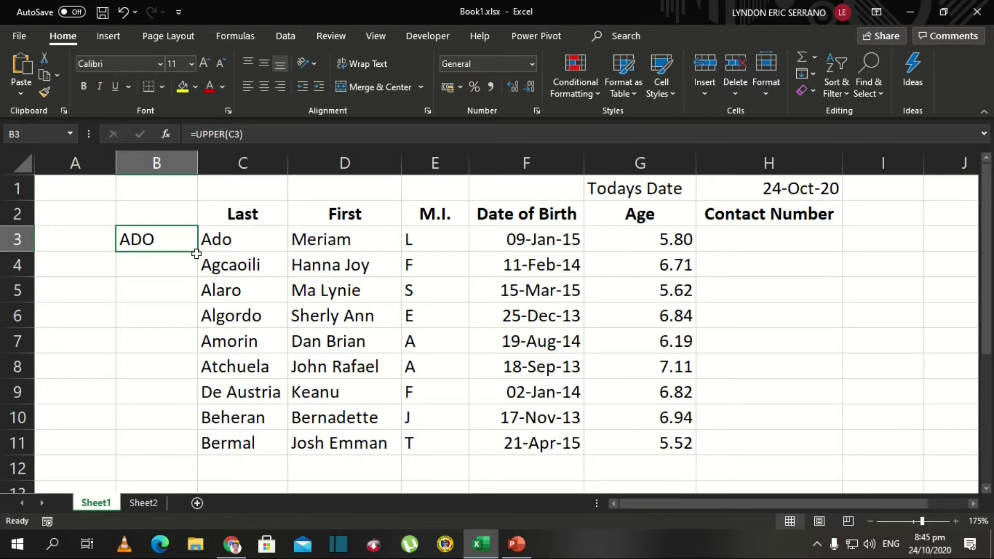
double_click(196, 252)
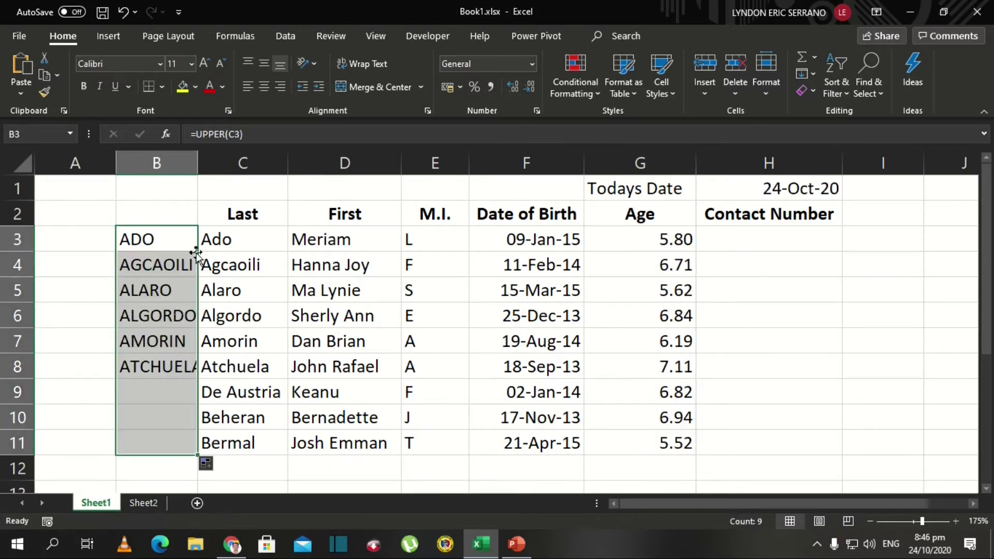
drag(233, 240, 267, 447)
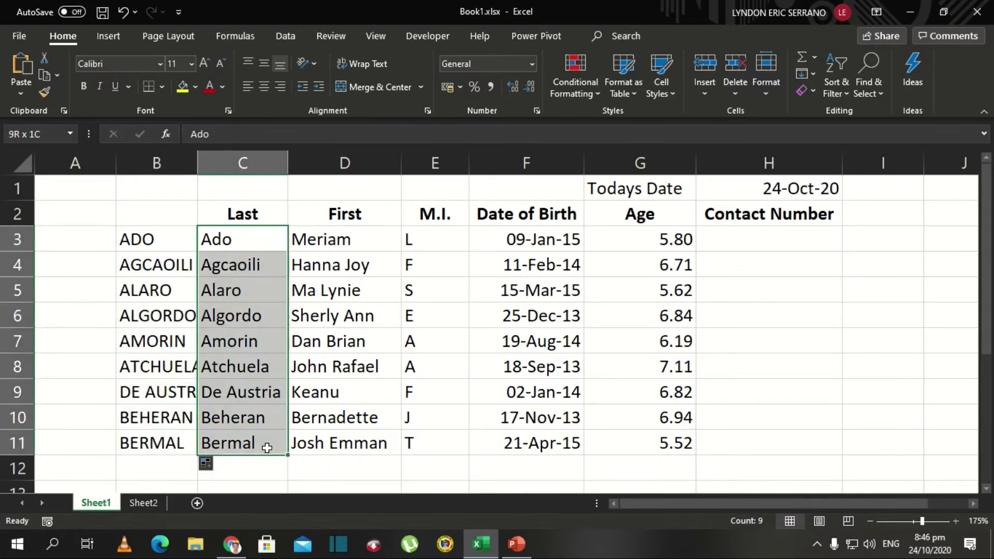
click(162, 256)
click(162, 241)
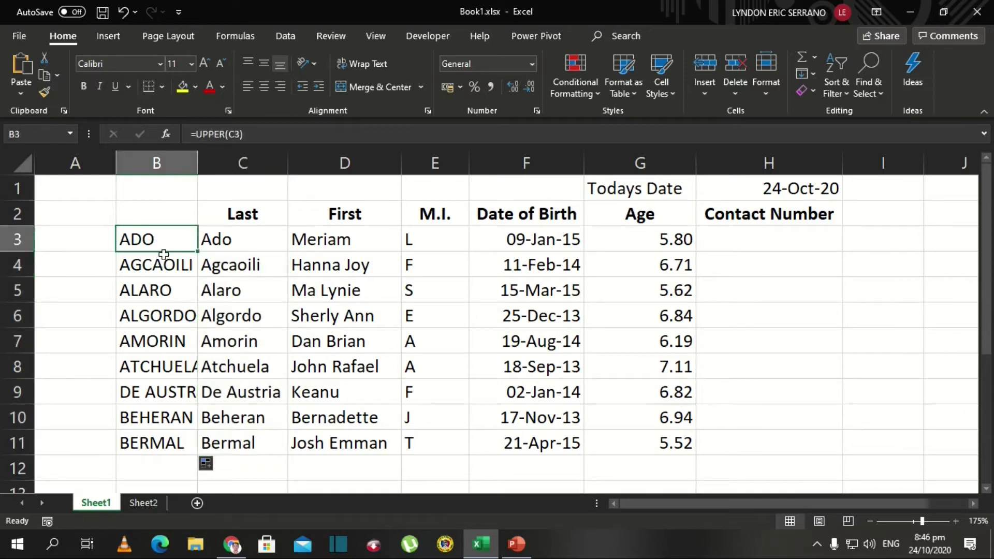
click(72, 240)
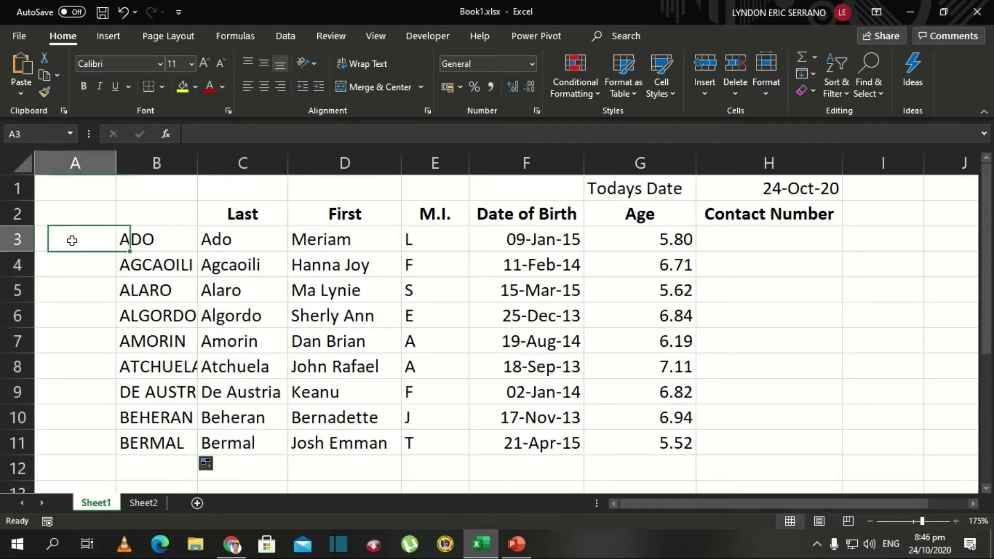
click(234, 242)
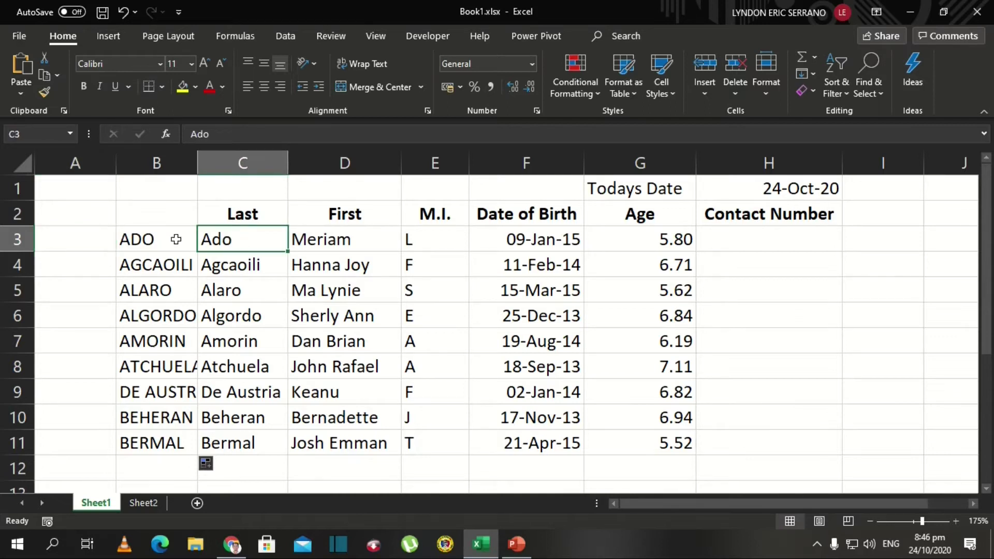
click(85, 248)
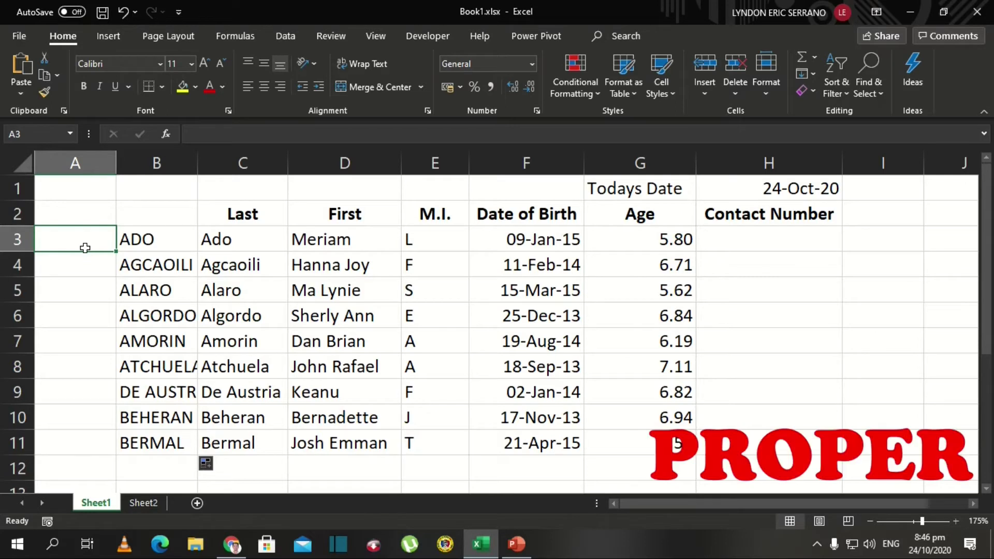
Enter =+PROPER(B3) in A3 so ADO displays as Ado.
text(+)
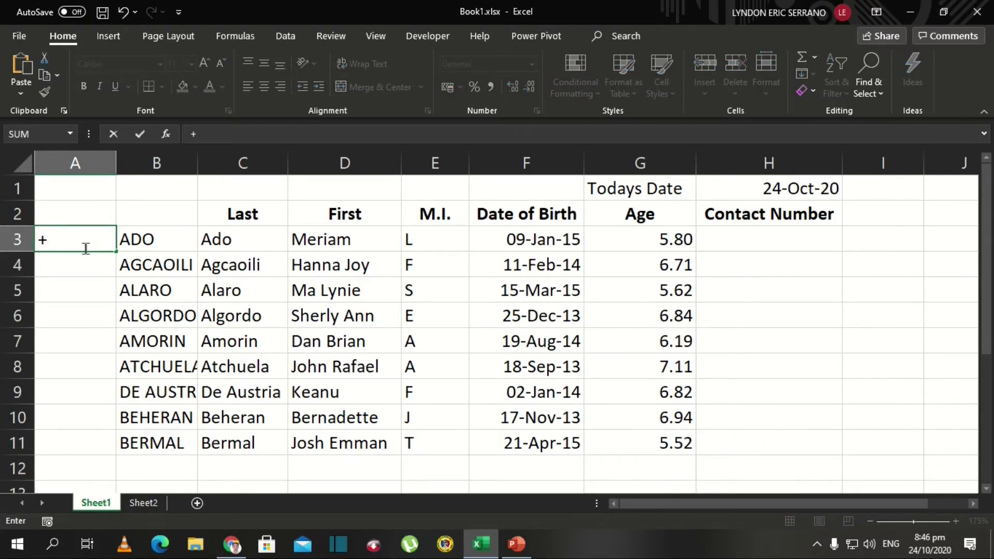
text(prop)
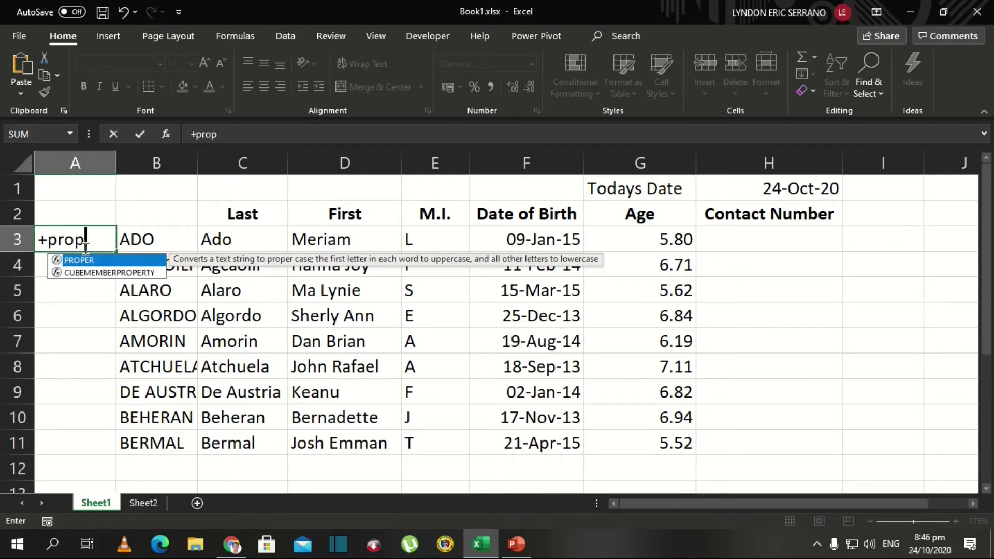
key(Tab)
key(Right)
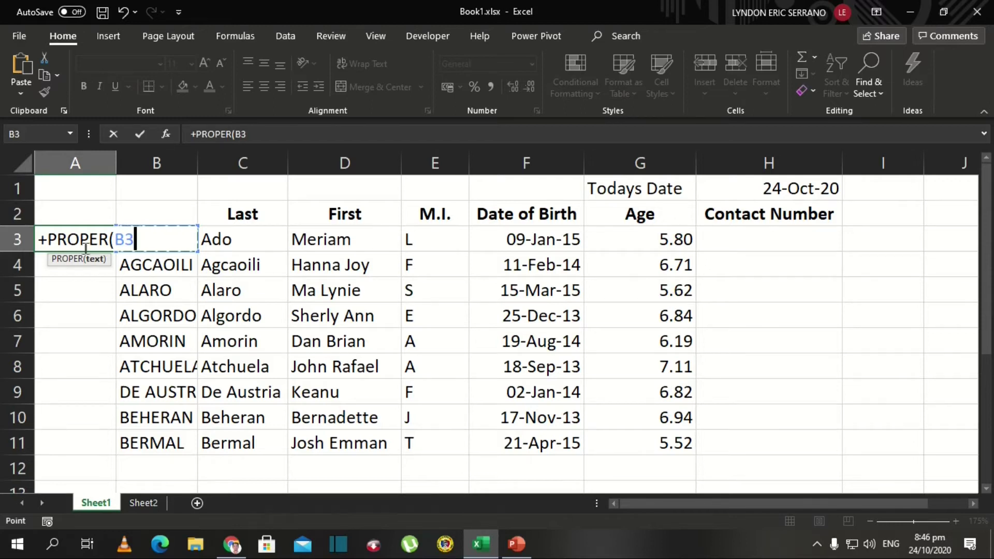
text())
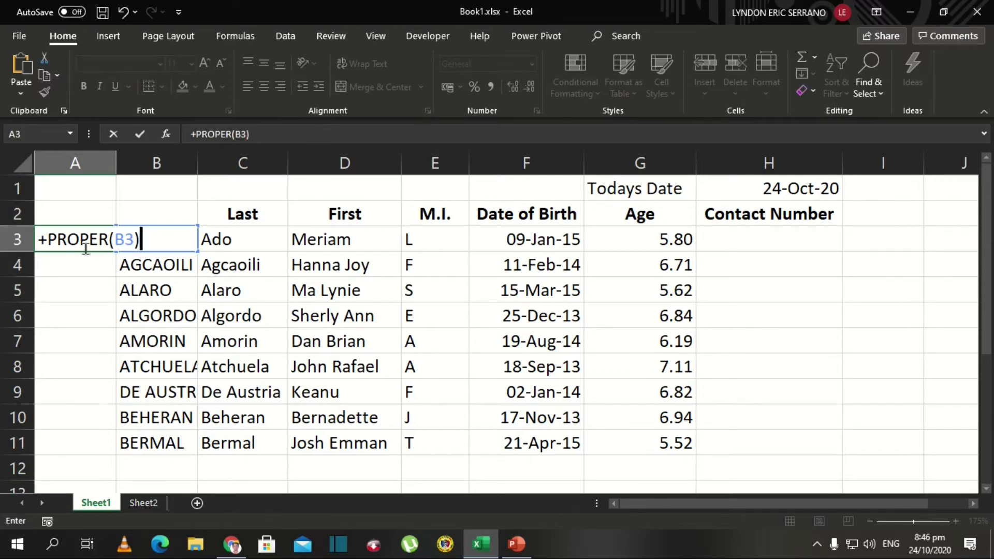
key(Return)
click(85, 248)
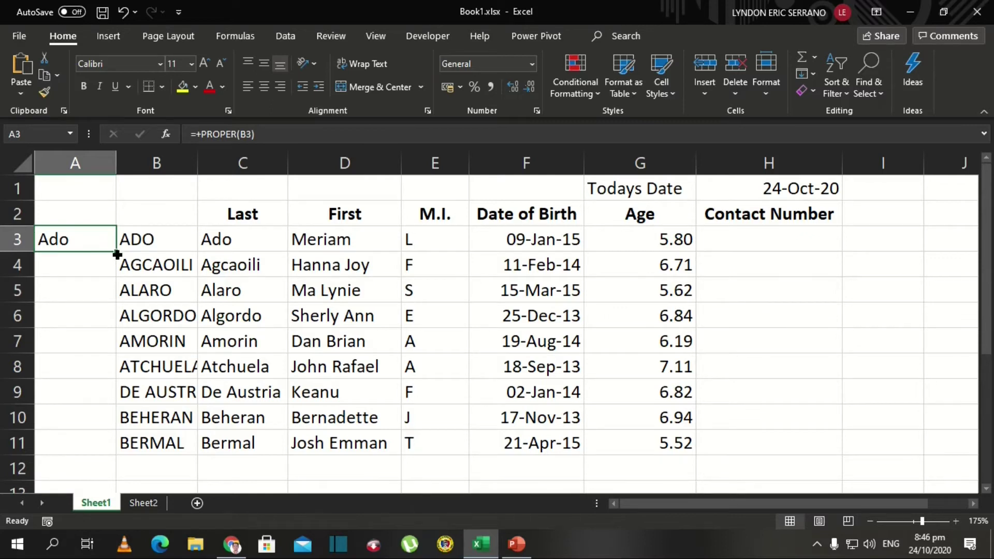
Copy the PROPER formula from A3 down to A11 and spot-check the name in A6.
double_click(117, 254)
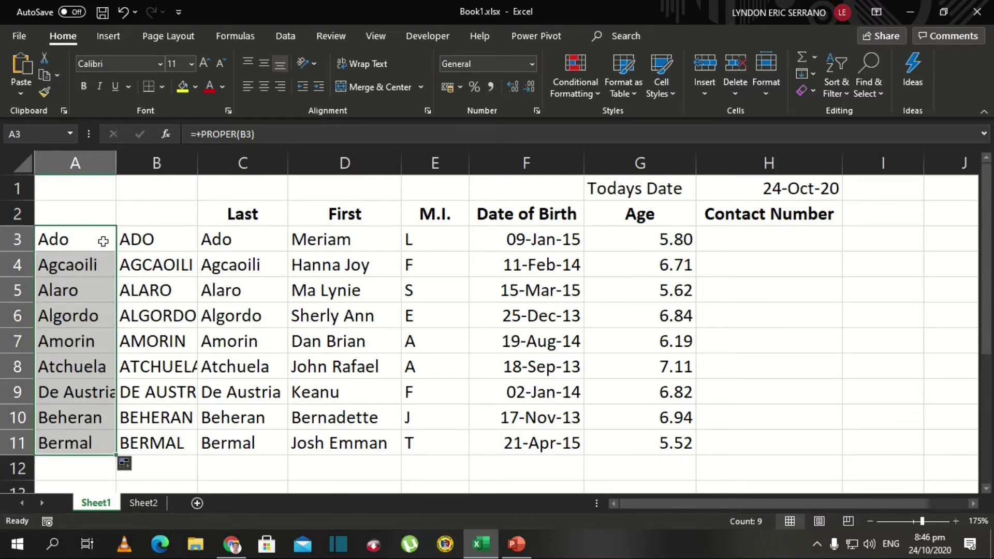
click(103, 241)
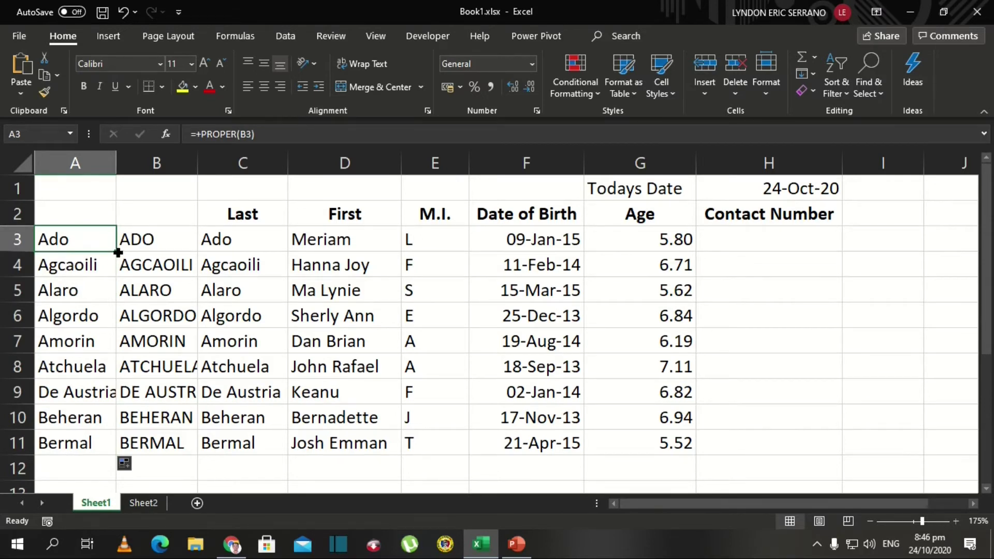
click(96, 308)
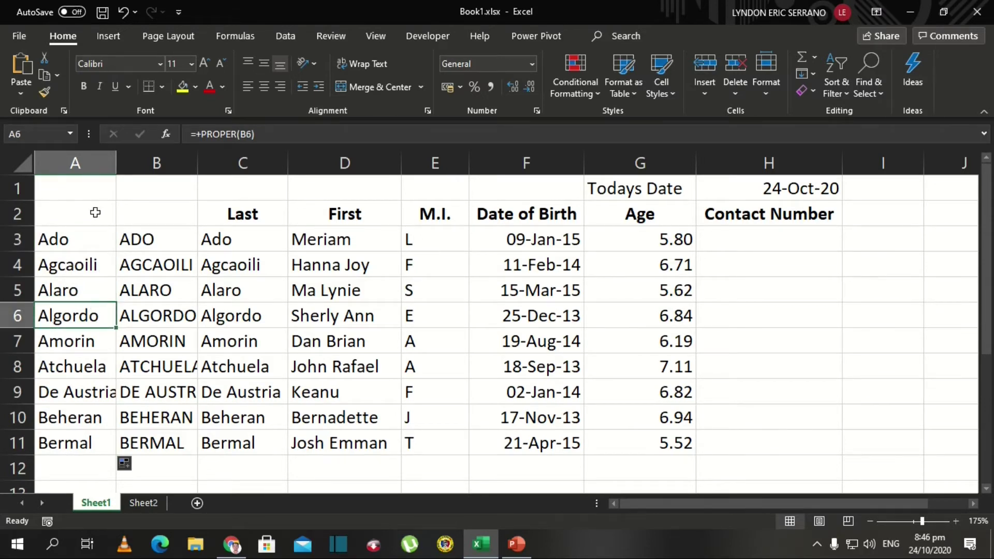
drag(86, 171, 143, 168)
Hide columns A and B holding the UPPER and PROPER helper formulas.
right_click(143, 167)
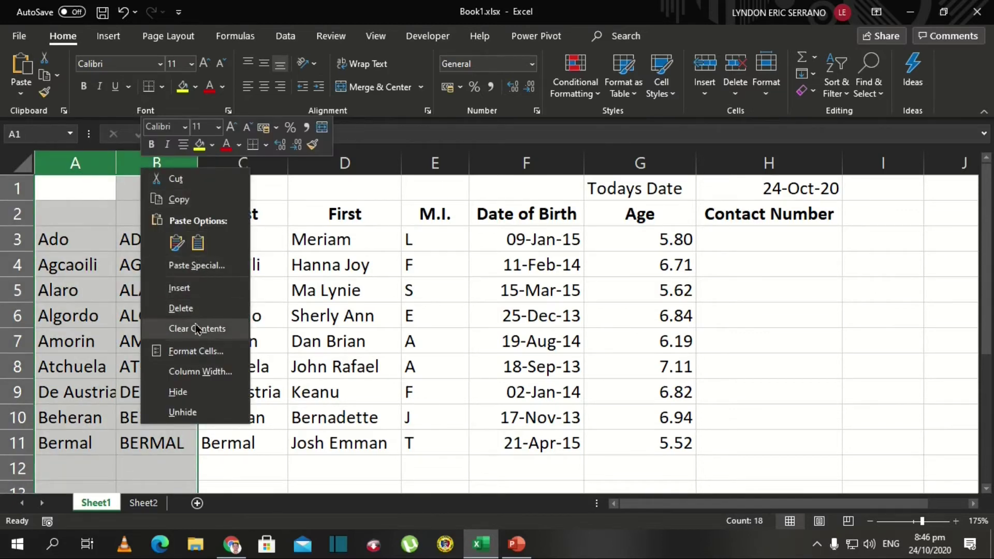
click(178, 392)
click(195, 389)
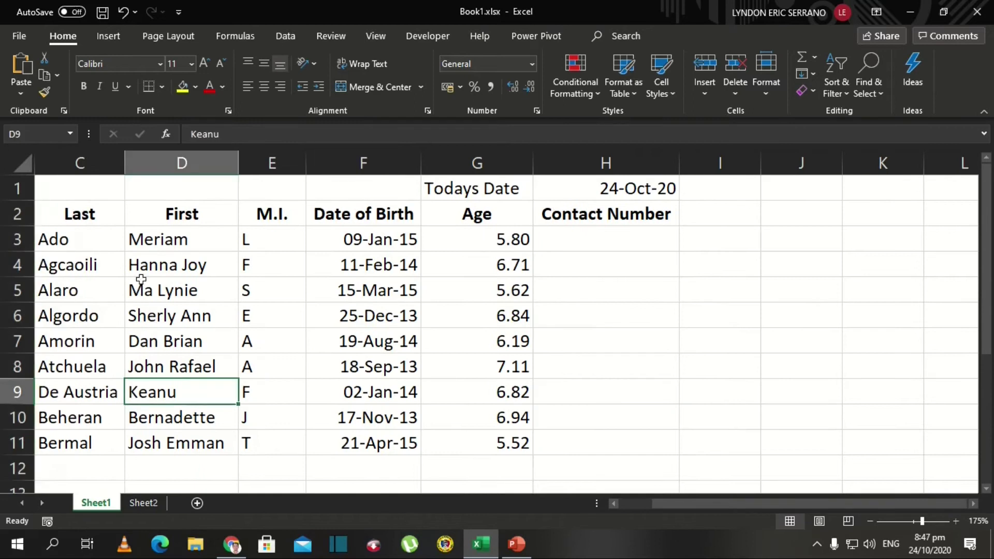
click(151, 244)
key(Right)
key(Right)
key(Right)
key(Right)
key(Right)
key(Left)
key(Left)
key(Left)
key(Left)
key(Left)
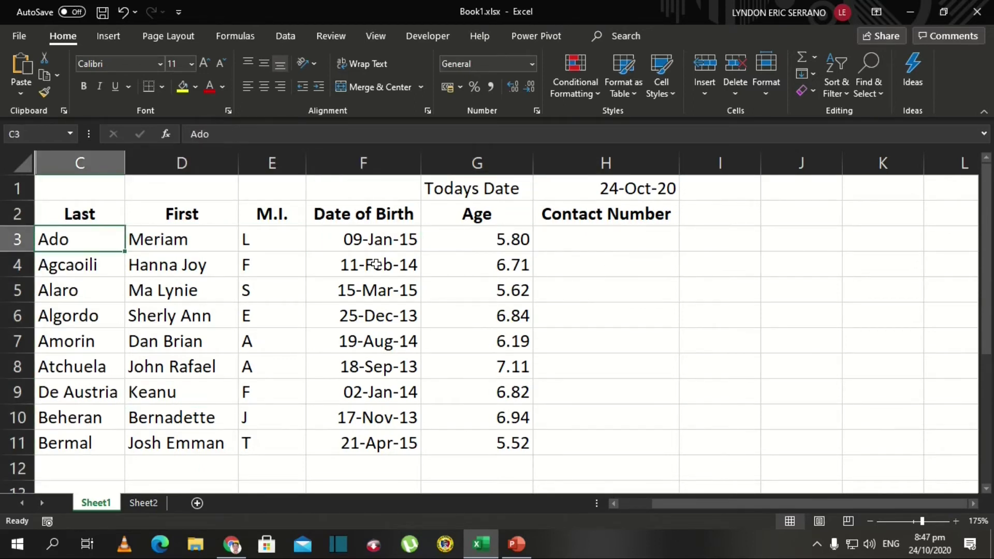
key(Right)
key(Right)
key(Right)
key(Right)
key(Right)
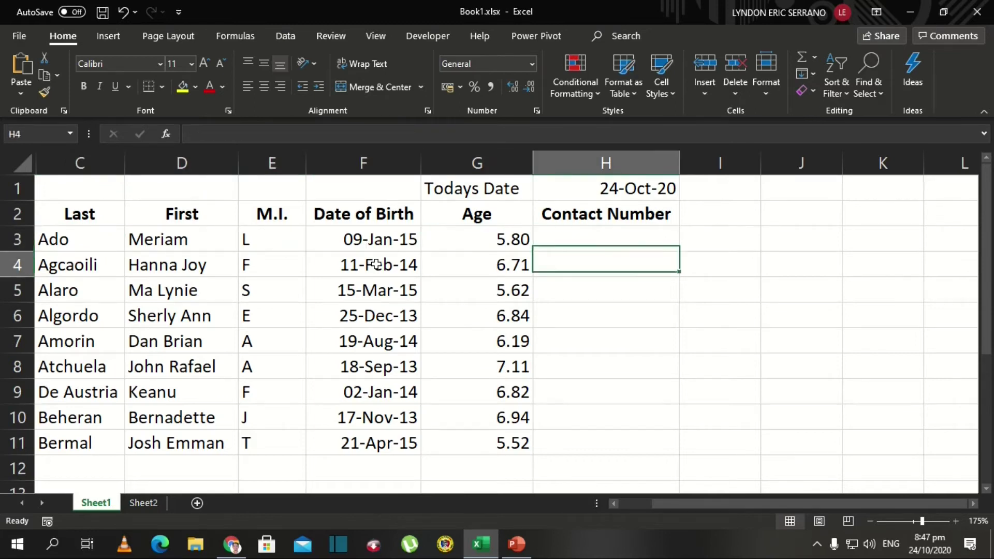
Type the first student's phone number into H3, fixing a mistyped entry; the leading zero drops.
key(Up)
key(Down)
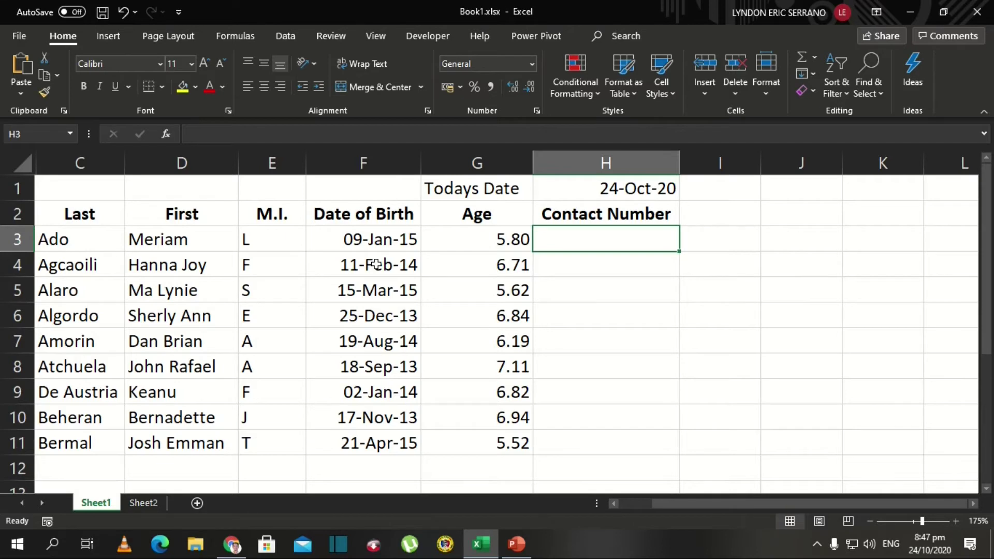
text(0945)
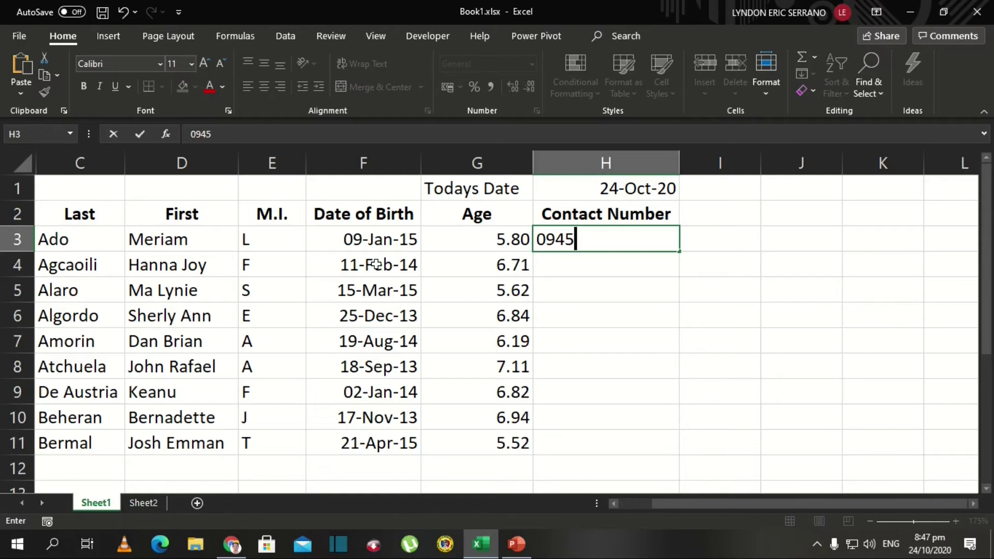
text( 888888)
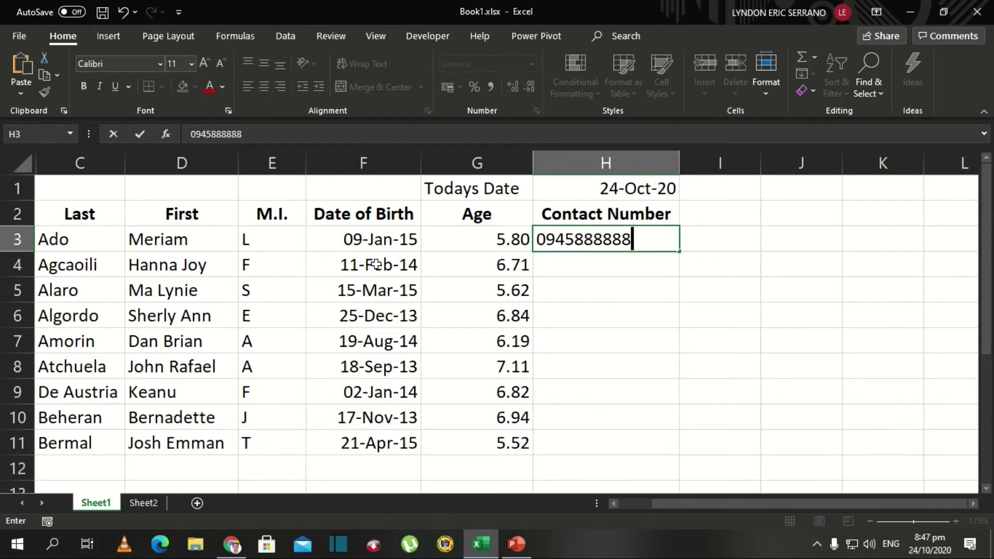
key(BackSpace)
key(BackSpace)
key(BackSpace)
key(BackSpace)
key(BackSpace)
key(BackSpace)
key(BackSpace)
key(BackSpace)
key(BackSpace)
key(BackSpace)
text(09)
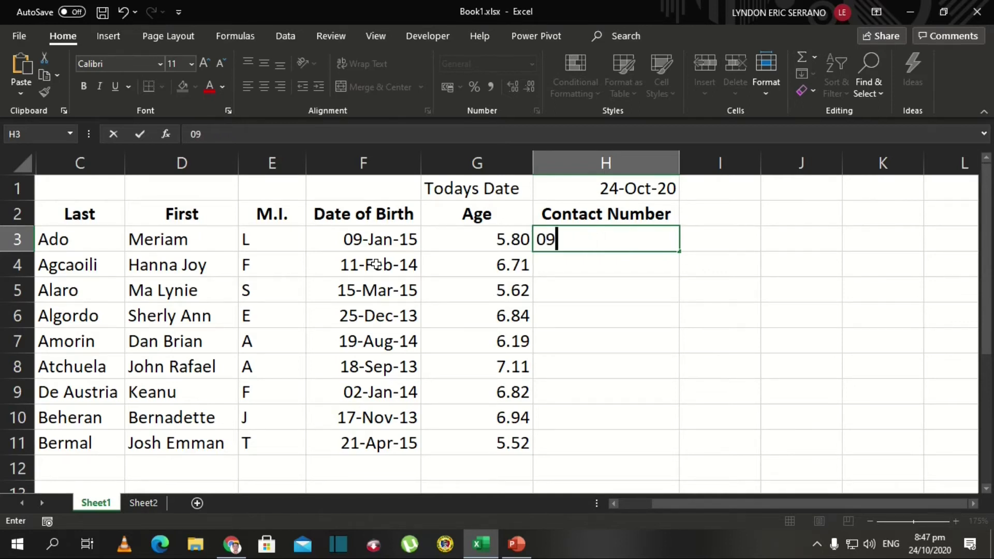
text(191234567)
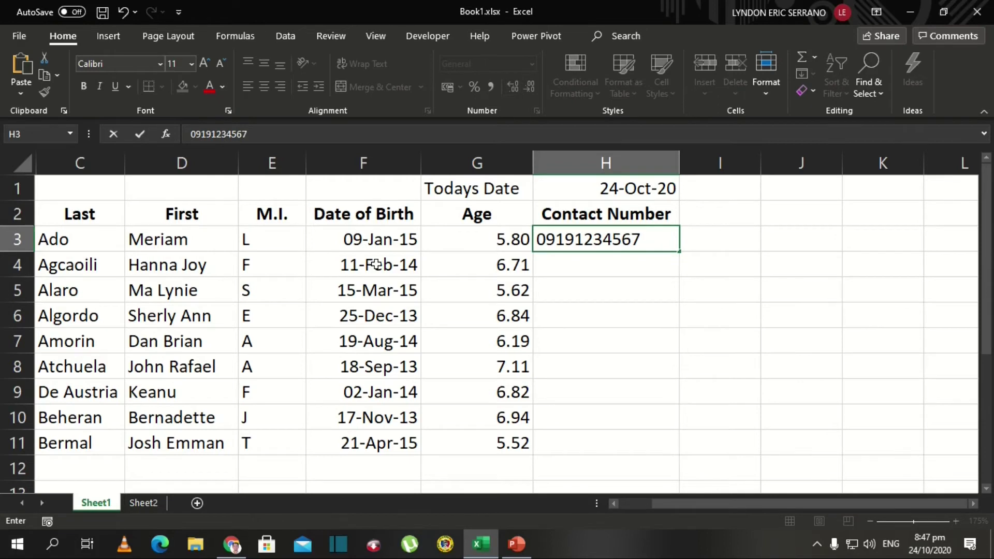
key(Return)
key(Up)
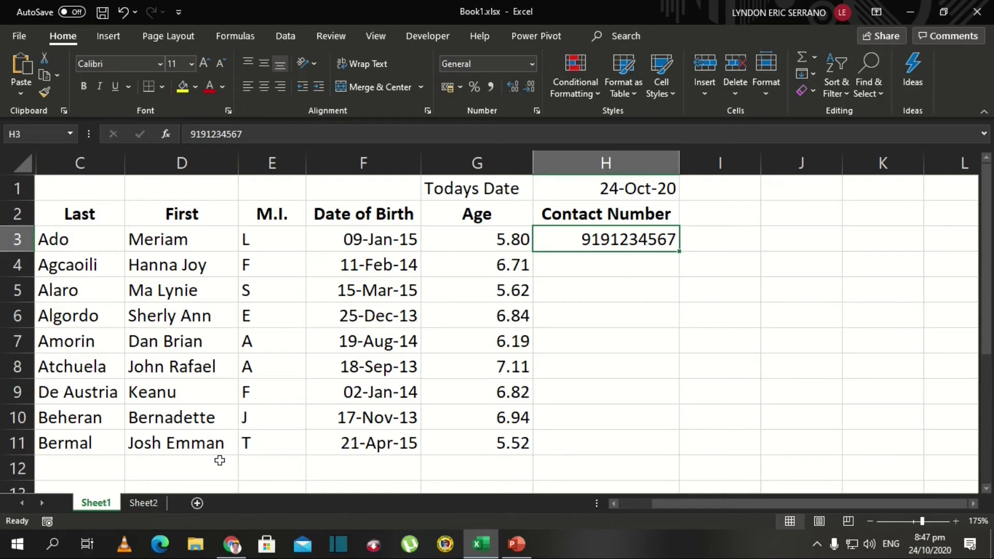
Try restoring H3's leading zero by typing a plain 0 before the number.
double_click(587, 239)
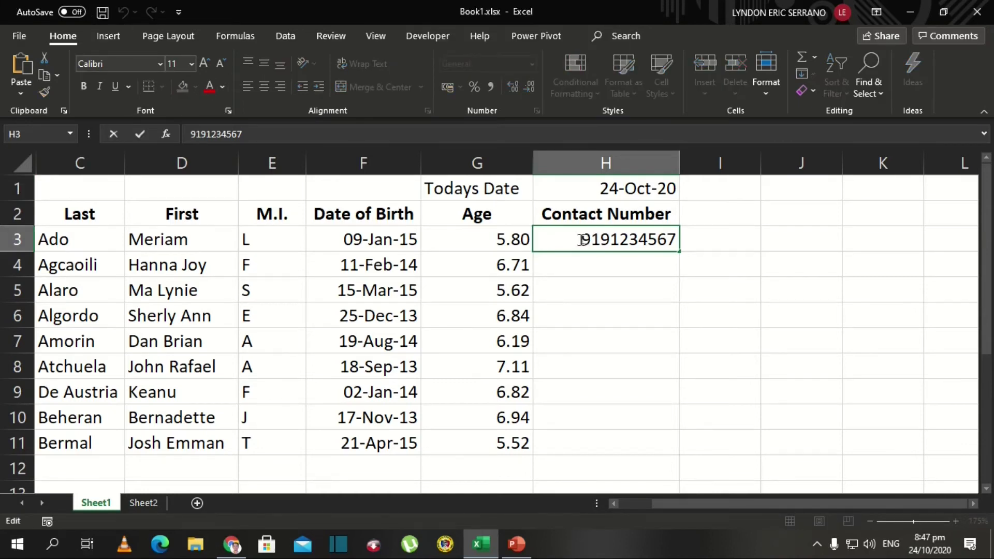
click(594, 269)
double_click(583, 239)
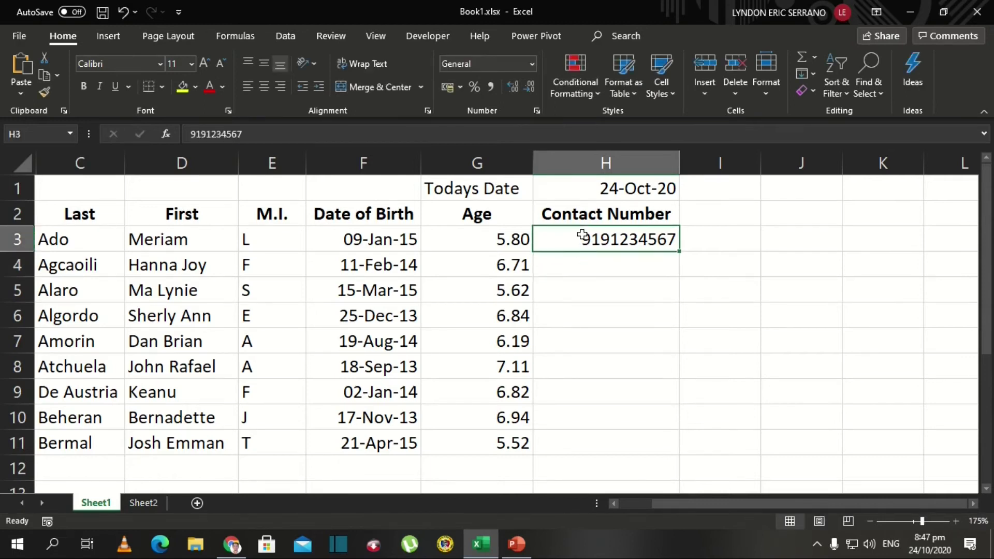
text(0)
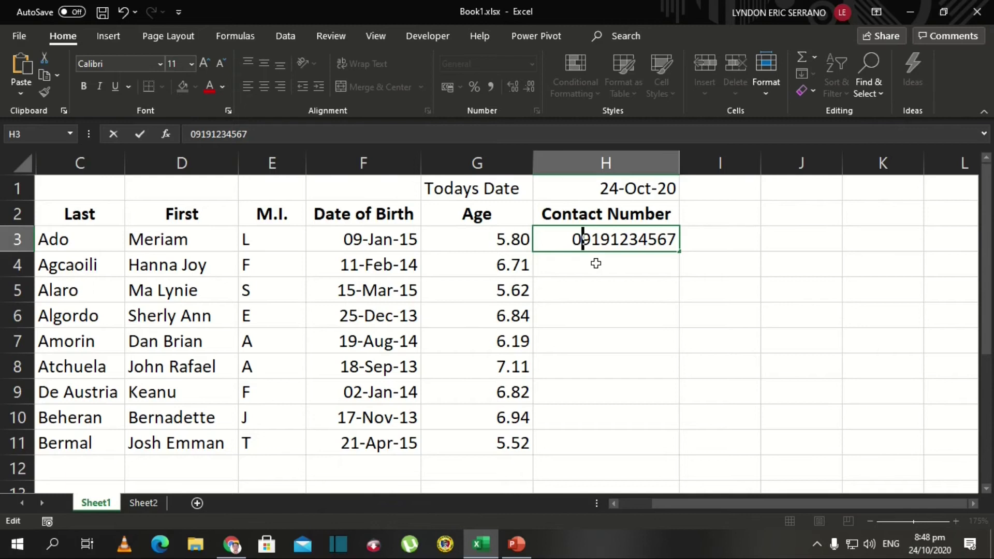
click(596, 264)
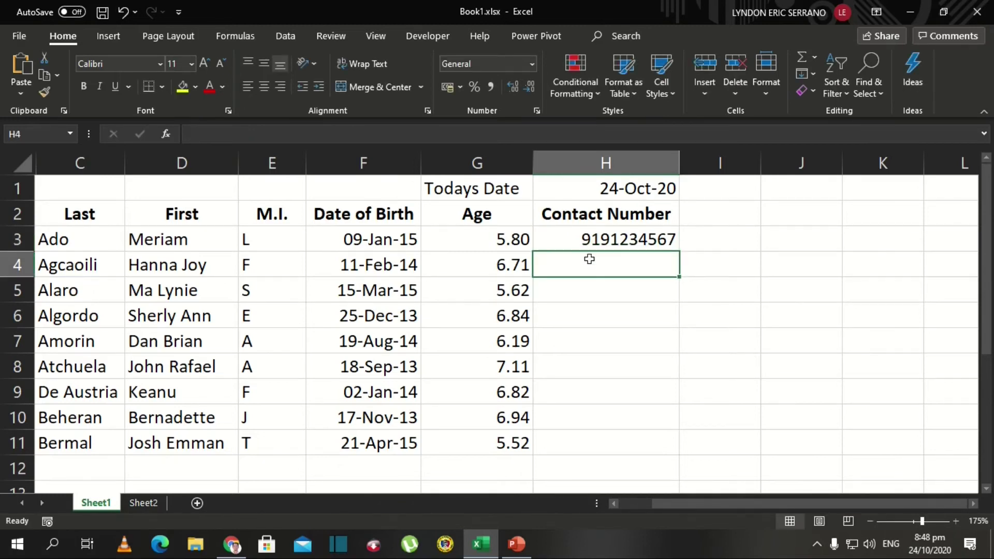
double_click(591, 239)
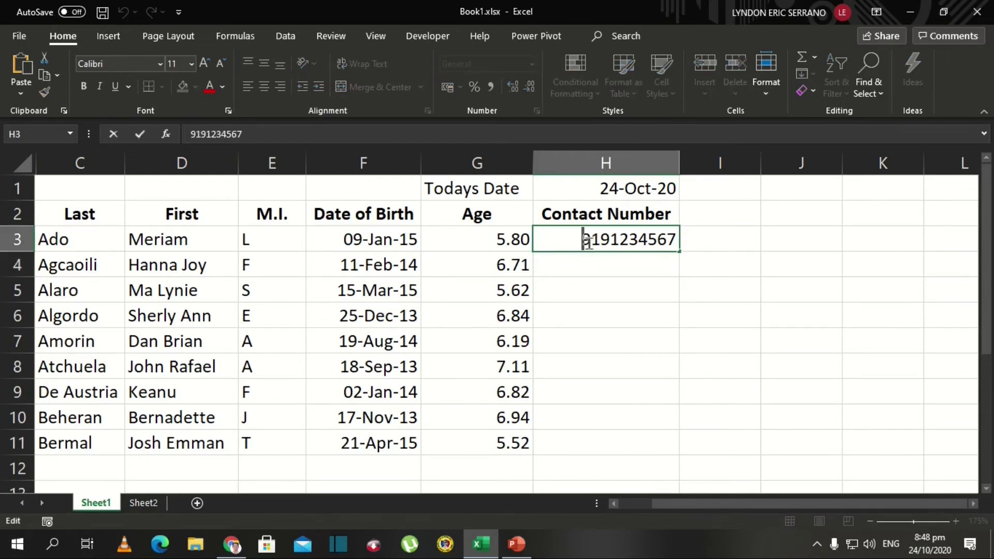
click(318, 418)
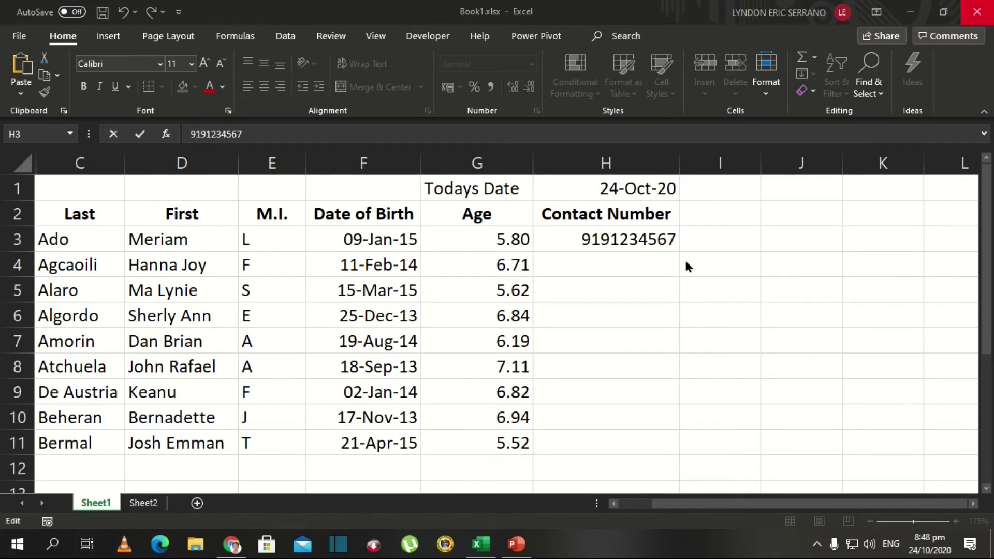
Prefix H3's number with '0 so it is stored as text, then verify it.
double_click(596, 231)
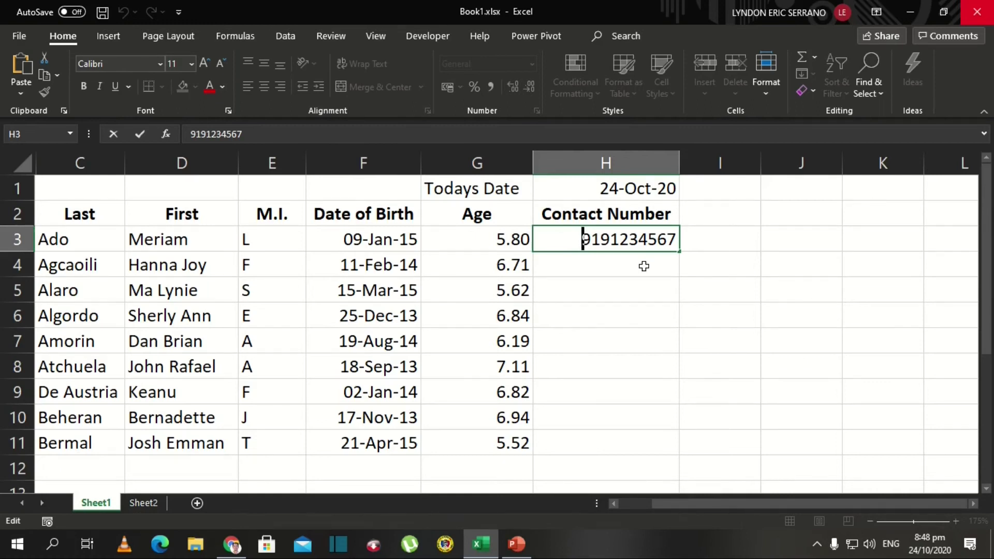
text('0)
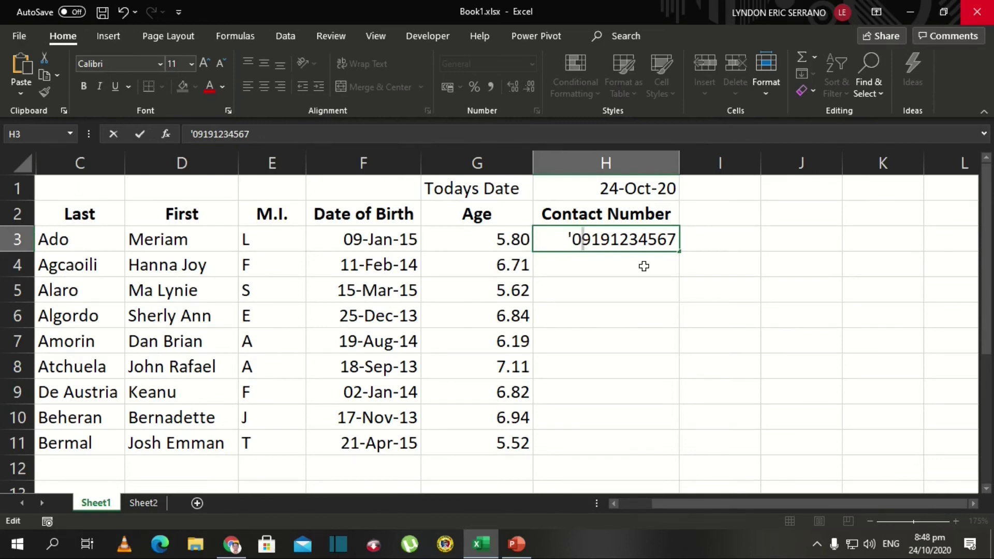
key(Return)
key(Up)
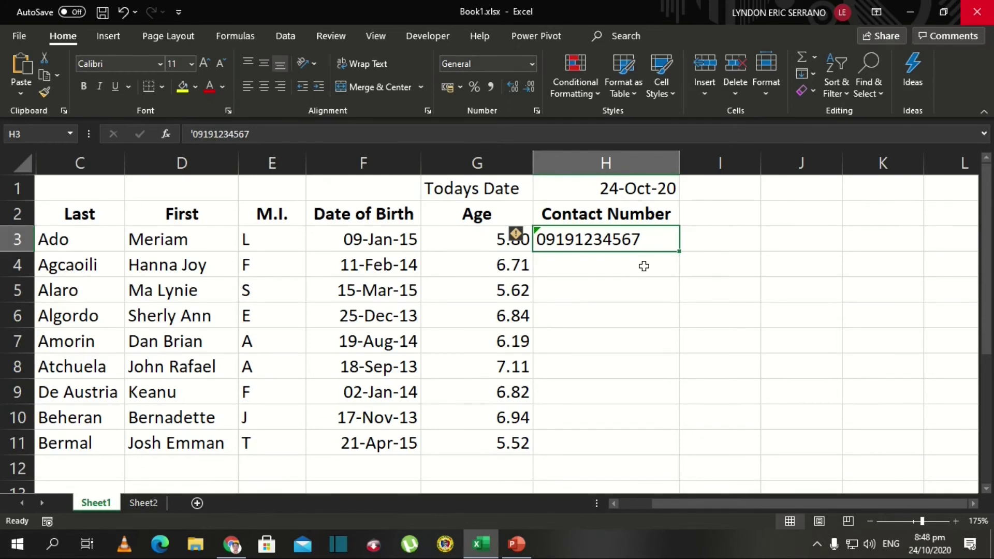
key(F2)
key(Return)
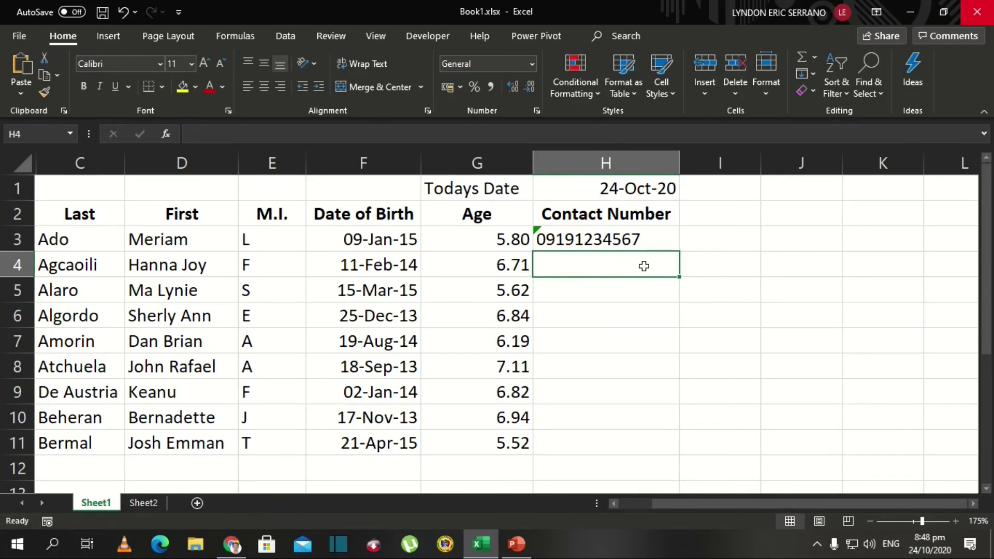
key(Up)
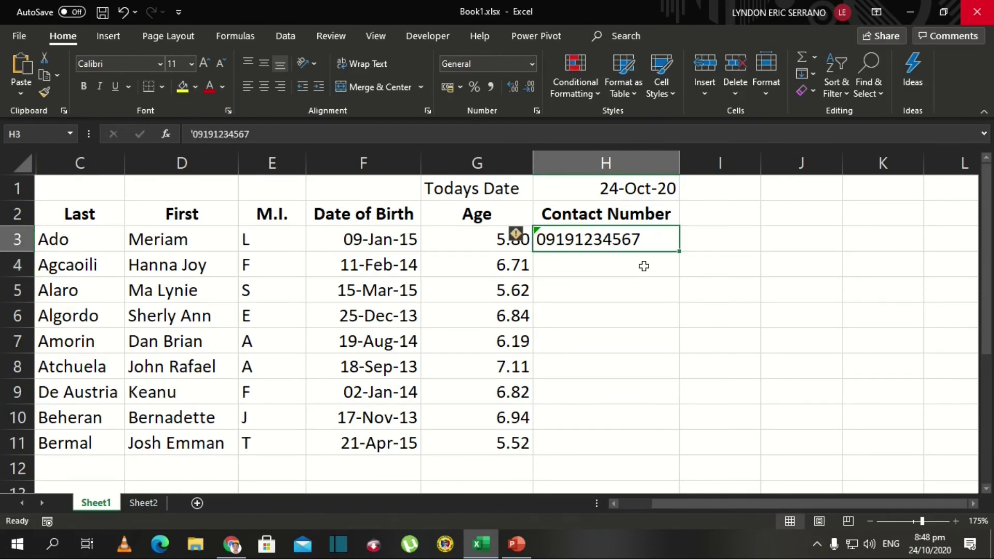
Enter the second student's phone number in H4, then prefix it with '0 to keep the zero.
click(644, 266)
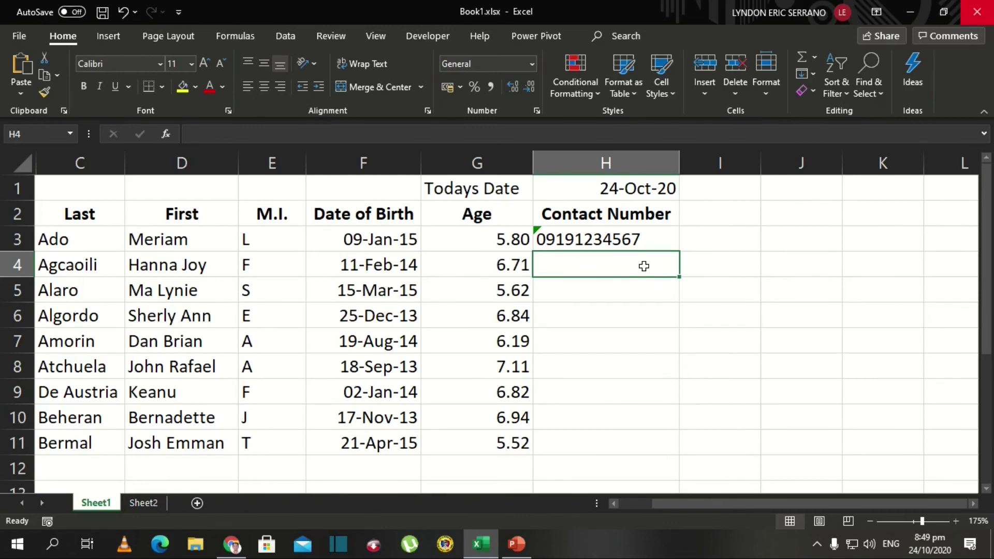
text(09231234567)
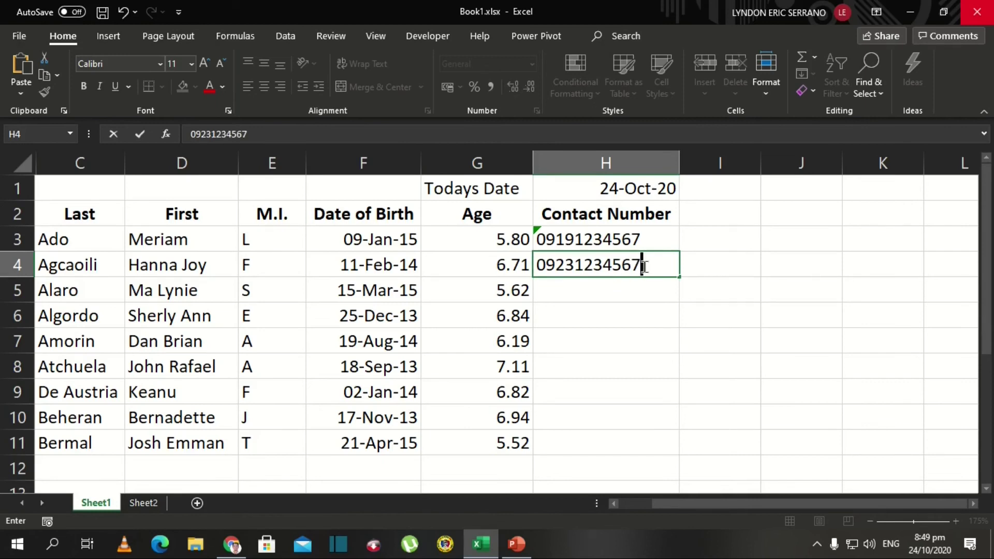
key(Return)
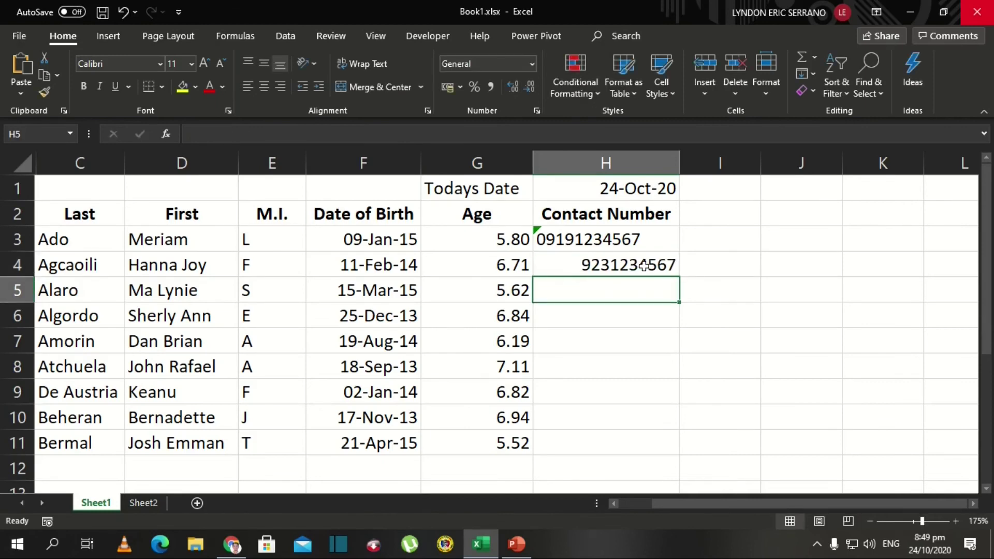
click(644, 267)
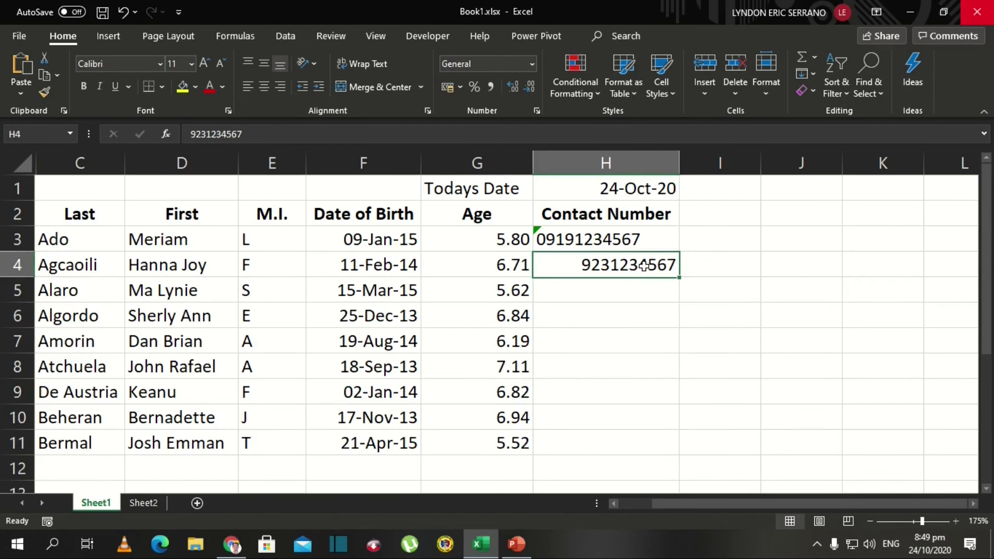
double_click(582, 265)
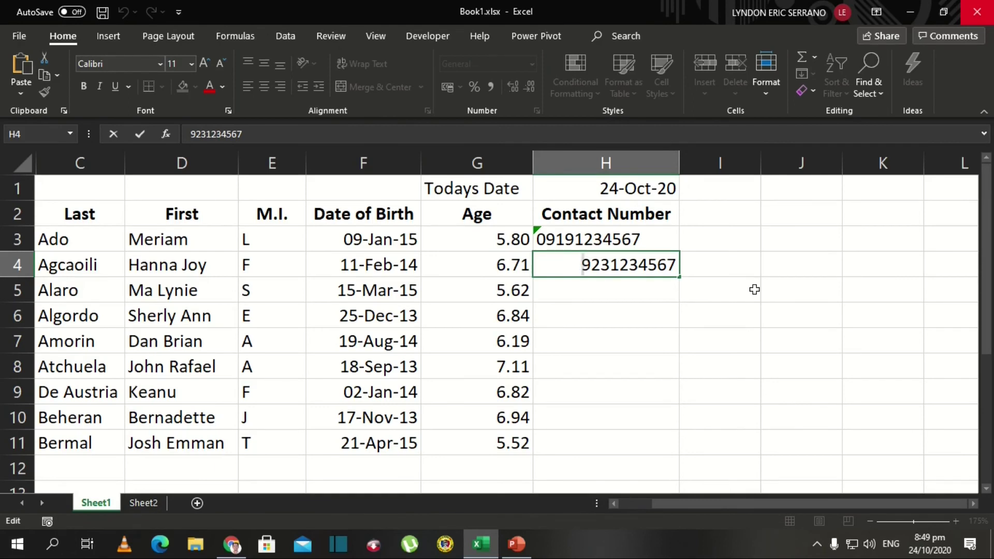
text(')
text(0)
key(Return)
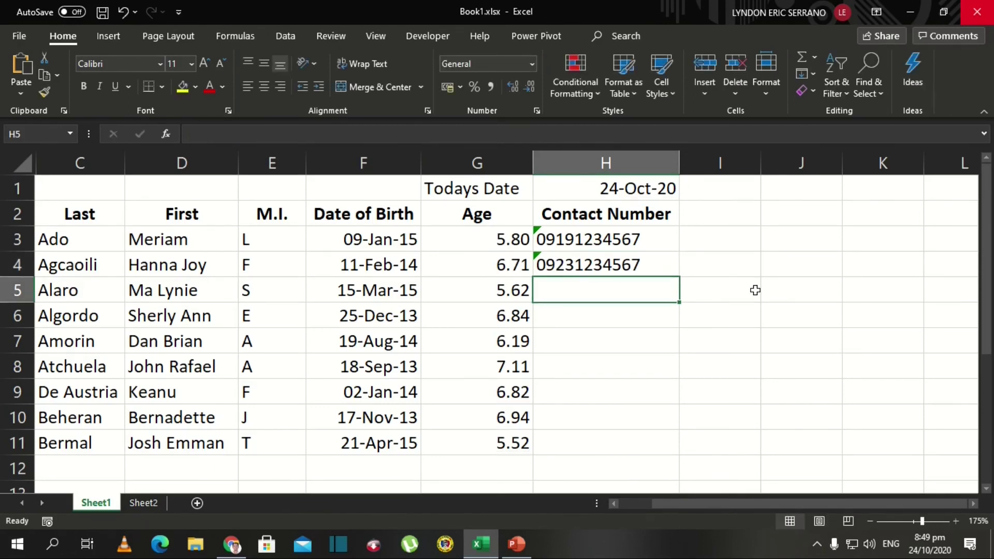
key(Up)
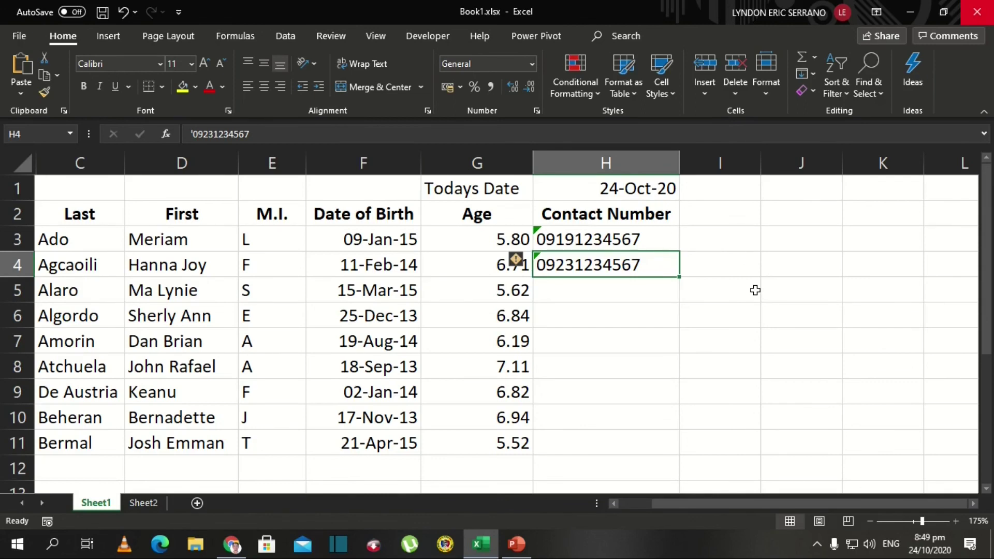
key(Left)
key(Left)
key(Left)
key(Left)
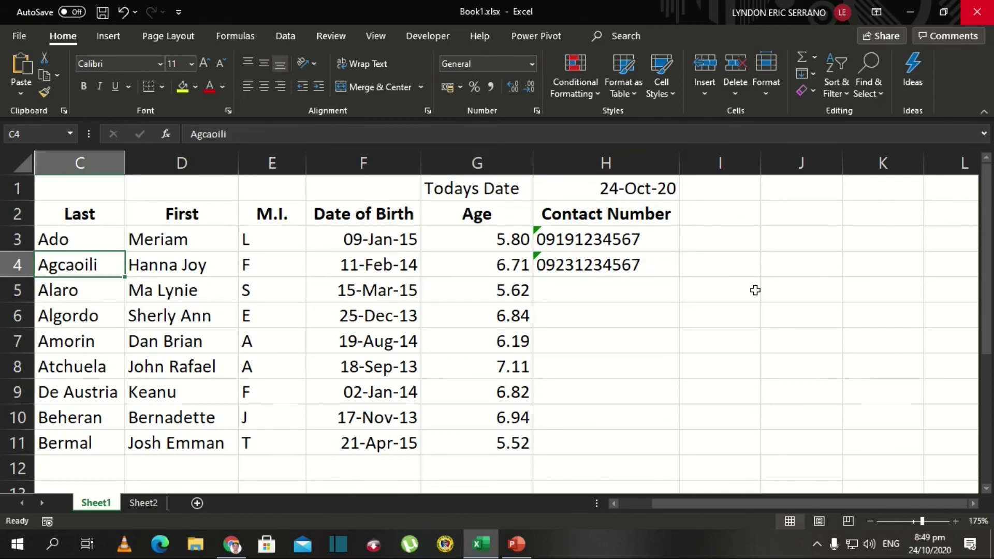
key(Up)
key(Right)
key(Right)
key(Right)
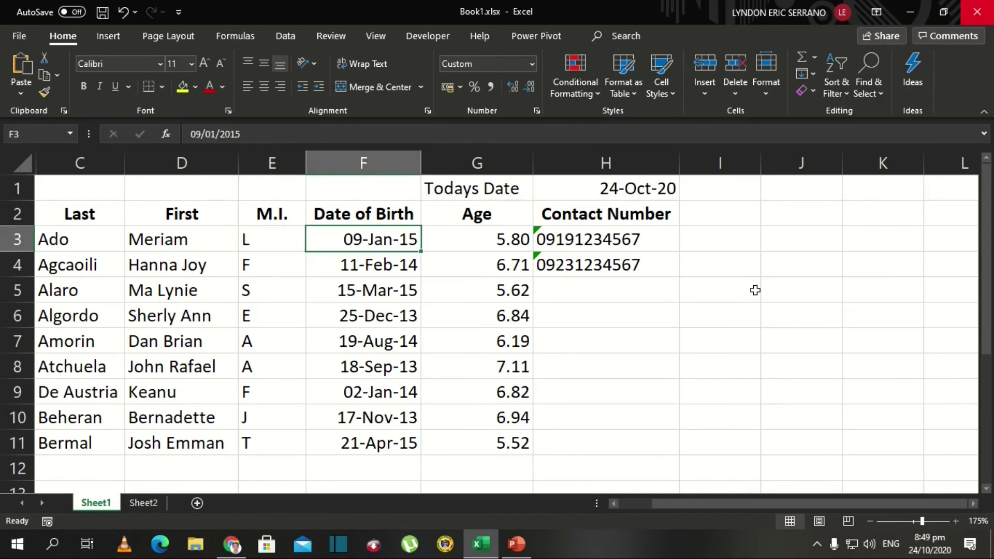
key(Right)
key(Right)
key(Down)
key(Up)
key(Down)
key(Up)
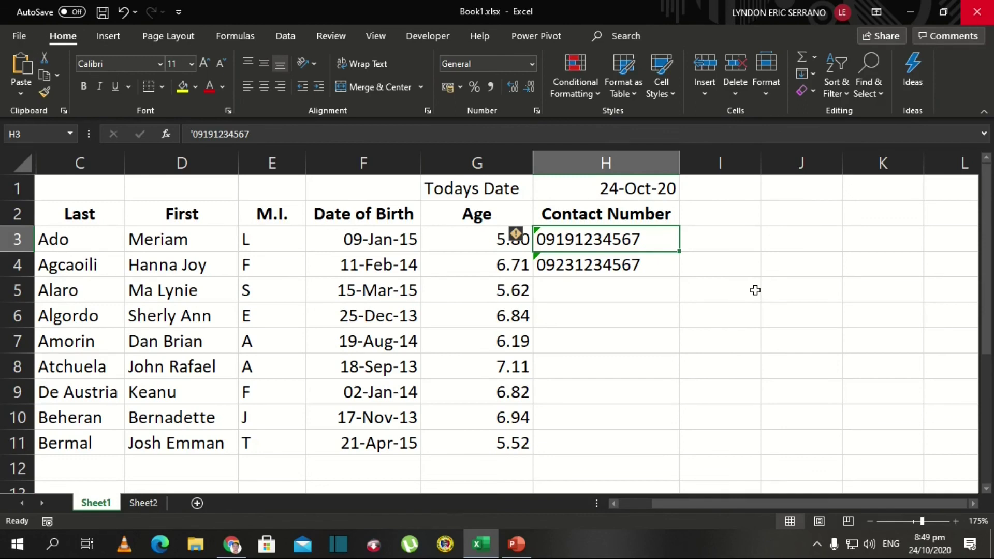
key(Down)
key(Up)
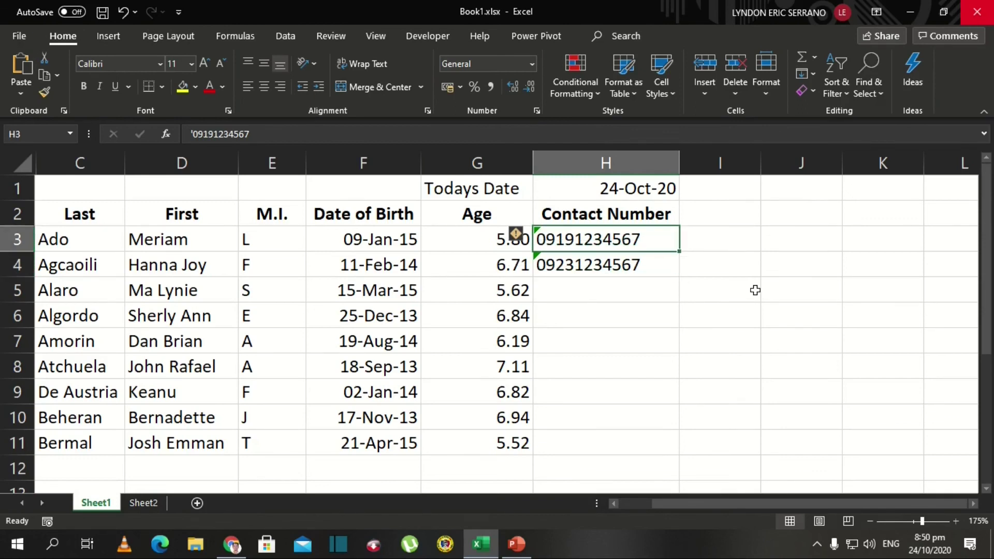